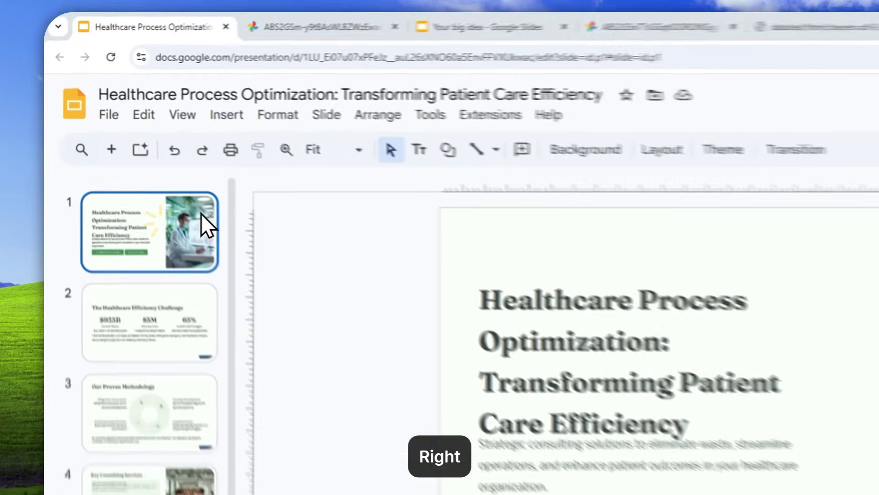
- Page through the healthcare deck, view its infographic, then switch to the Your big idea deck
{"action": "key", "text": "Right"}
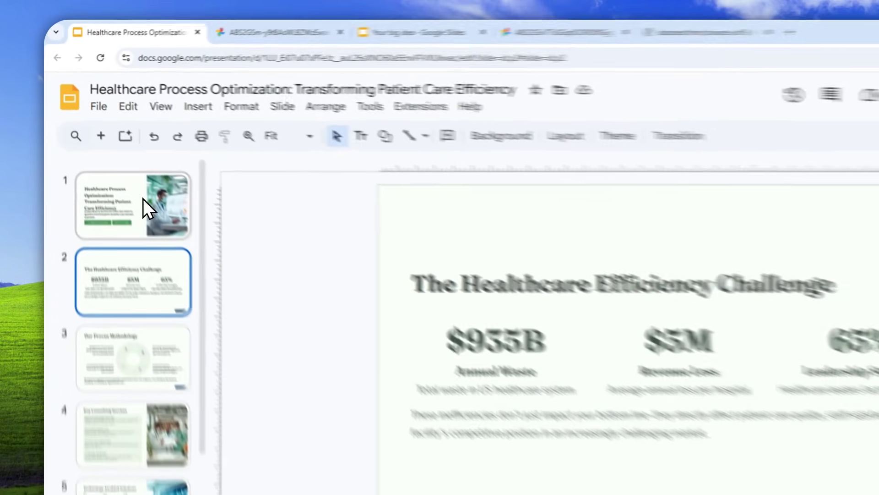
{"action": "key", "text": "Right"}
{"action": "key", "text": "Right"}
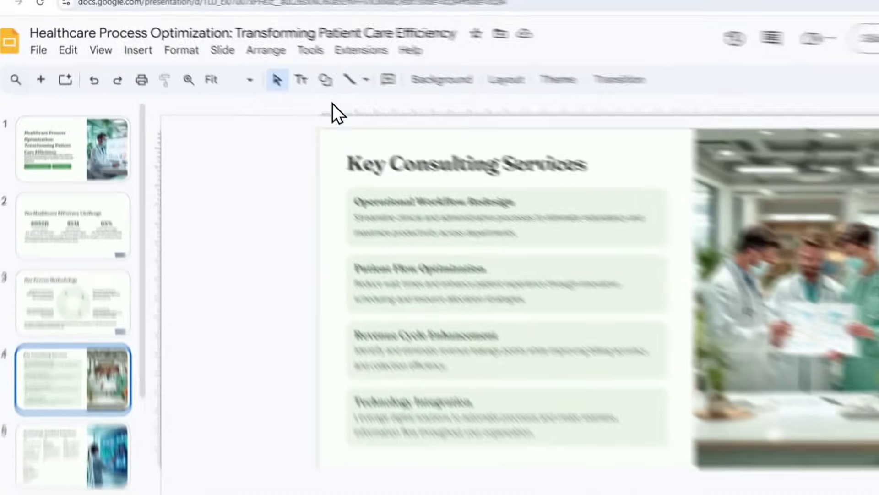
{"action": "left_click", "coordinate": [229, 41]}
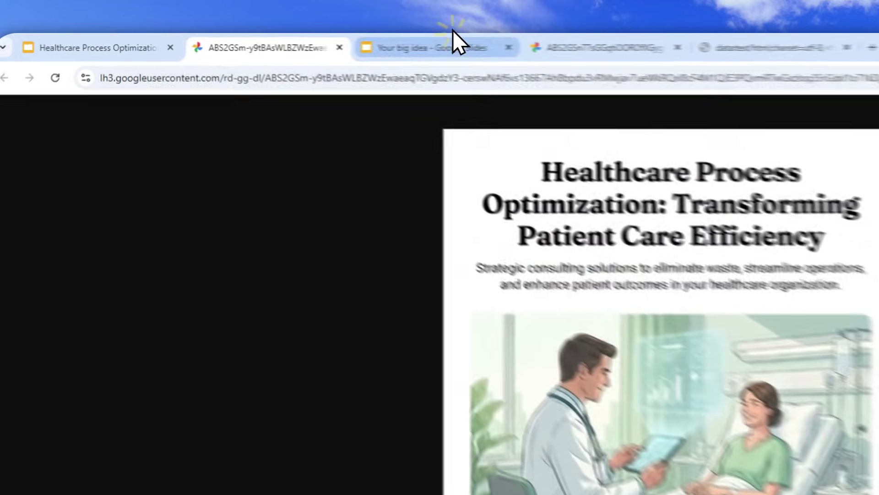
{"action": "left_click", "coordinate": [302, 42]}
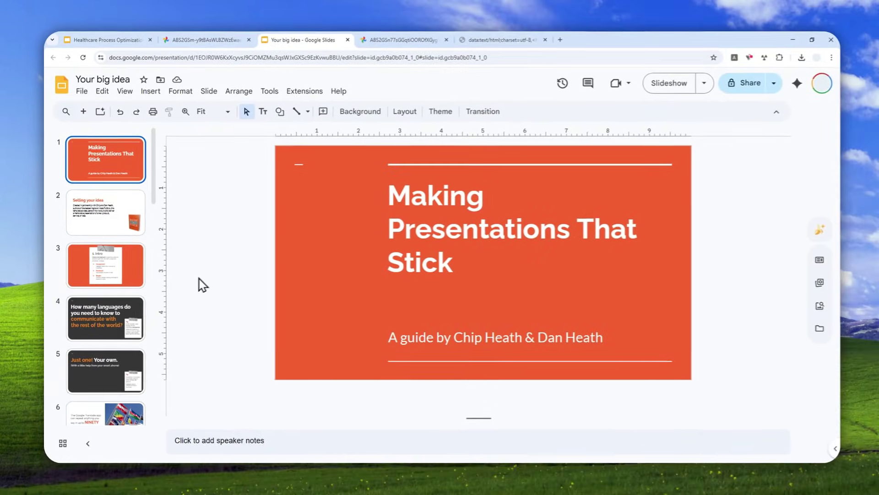
{"action": "left_click", "coordinate": [371, 46]}
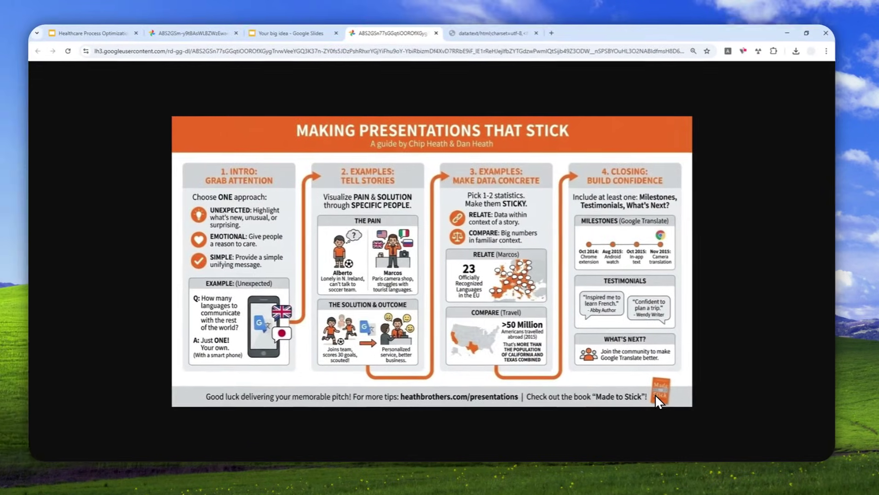
- Compare the Made to Stick book image on slide 21 with the one in the generated infographic
{"action": "left_click", "coordinate": [295, 33]}
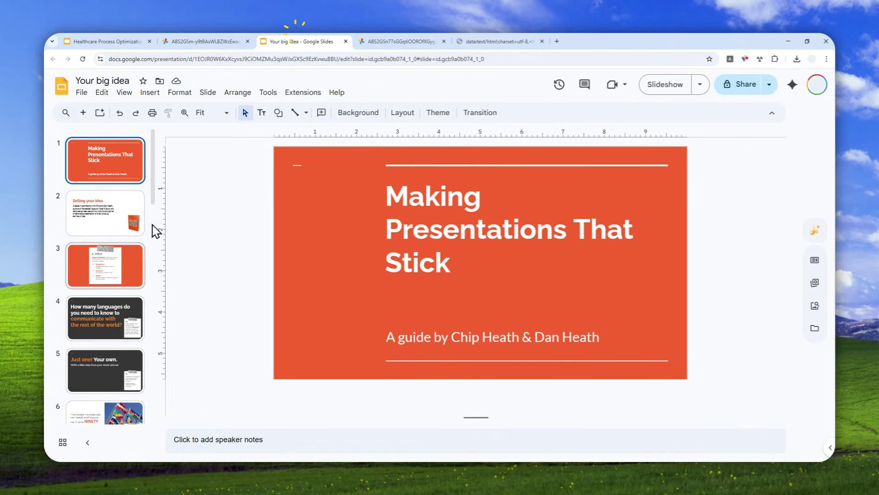
{"action": "scroll", "coordinate": [129, 255], "scroll_direction": "down", "scroll_amount": 15}
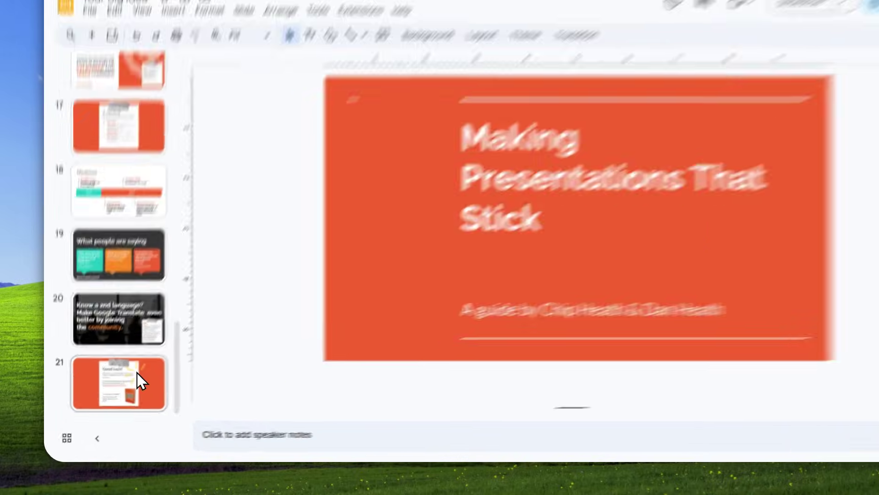
{"action": "left_click", "coordinate": [123, 390]}
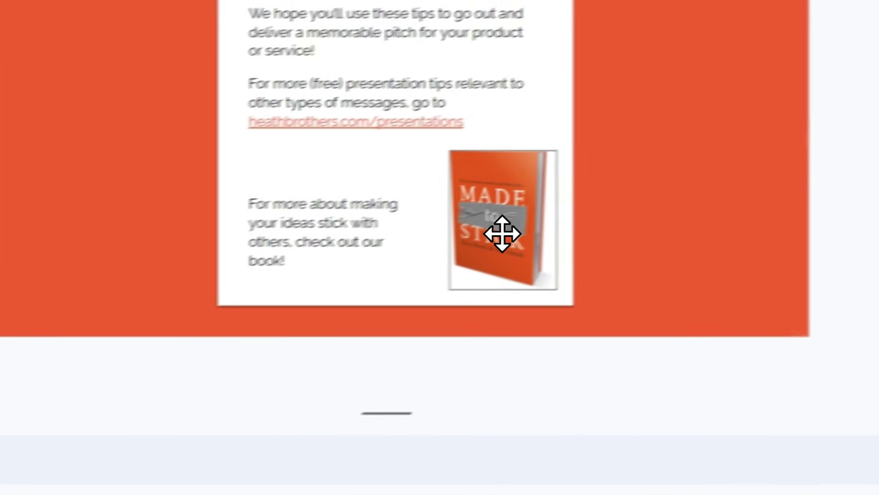
{"action": "left_click", "coordinate": [503, 233]}
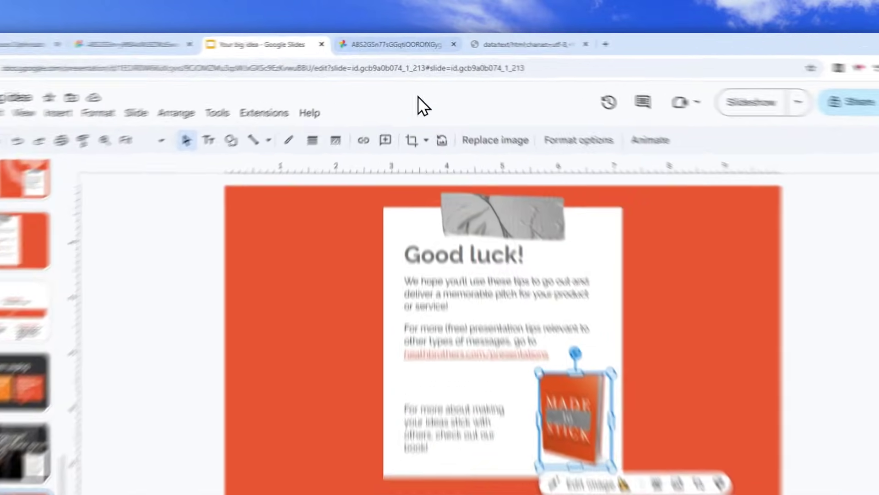
{"action": "left_click", "coordinate": [403, 41]}
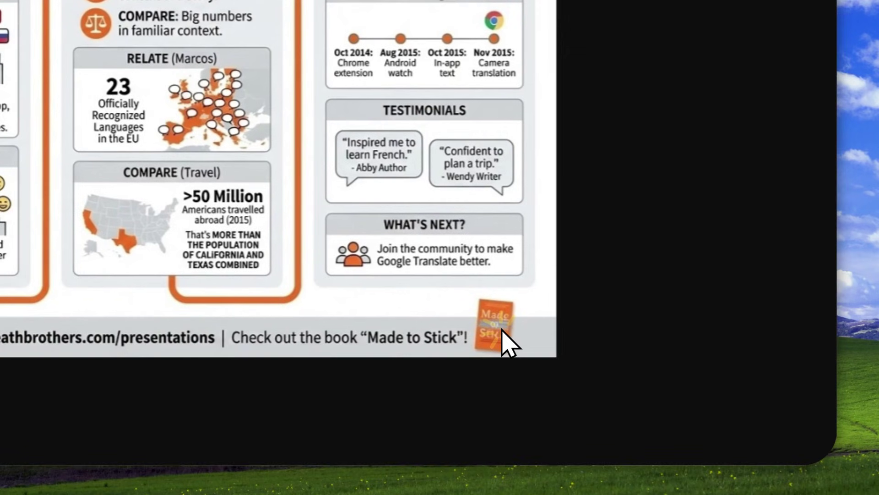
{"action": "left_click", "coordinate": [499, 326]}
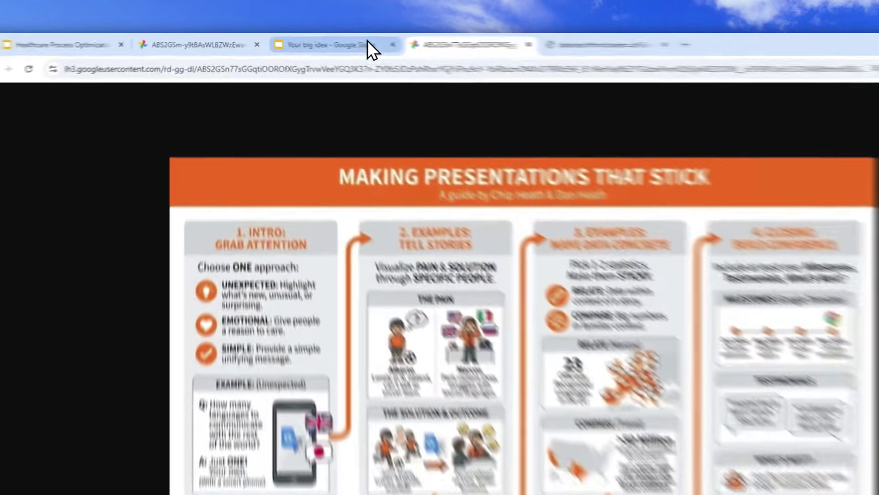
{"action": "left_click", "coordinate": [321, 41]}
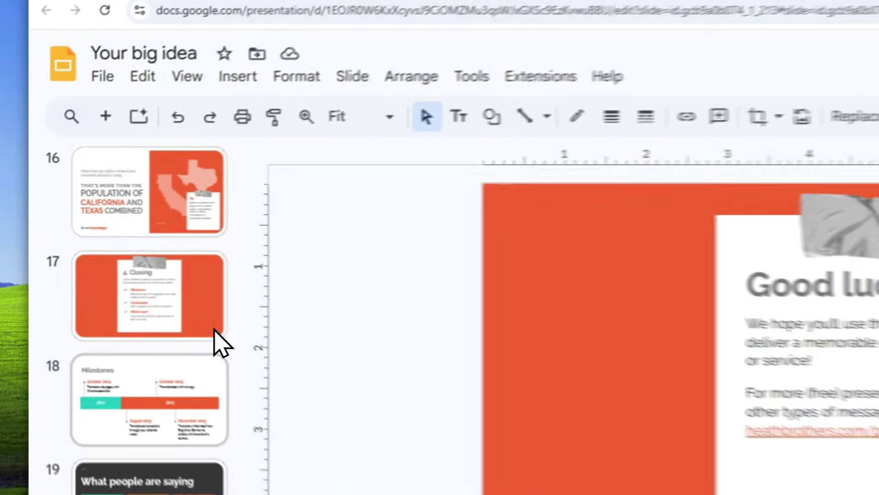
- Browse slides 4, 8 (Meet Alberto), 11 and 14 (3. Examples) of the Your big idea deck
{"action": "scroll", "coordinate": [184, 343], "scroll_direction": "up", "scroll_amount": 15}
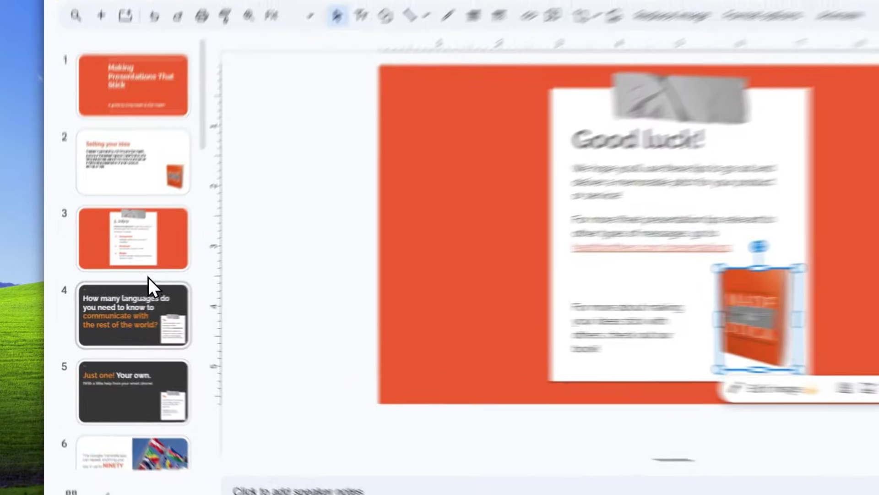
{"action": "left_click", "coordinate": [114, 316]}
{"action": "scroll", "coordinate": [117, 313], "scroll_direction": "down", "scroll_amount": 5}
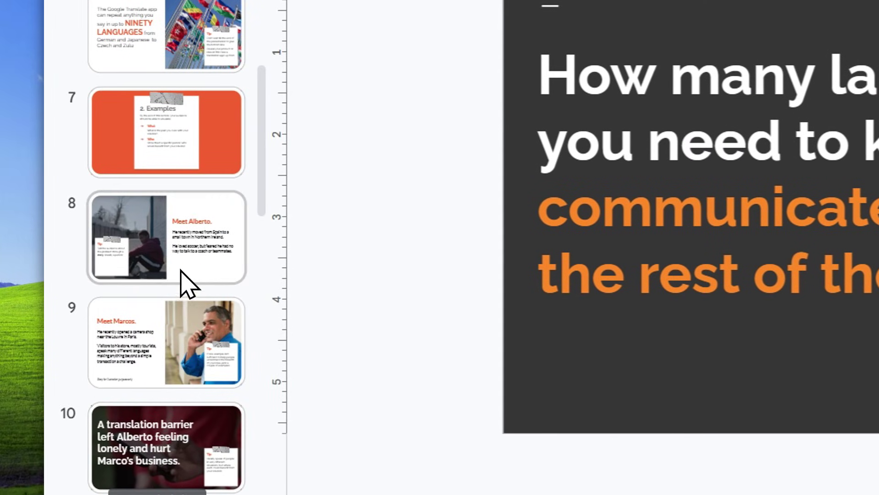
{"action": "left_click", "coordinate": [183, 249]}
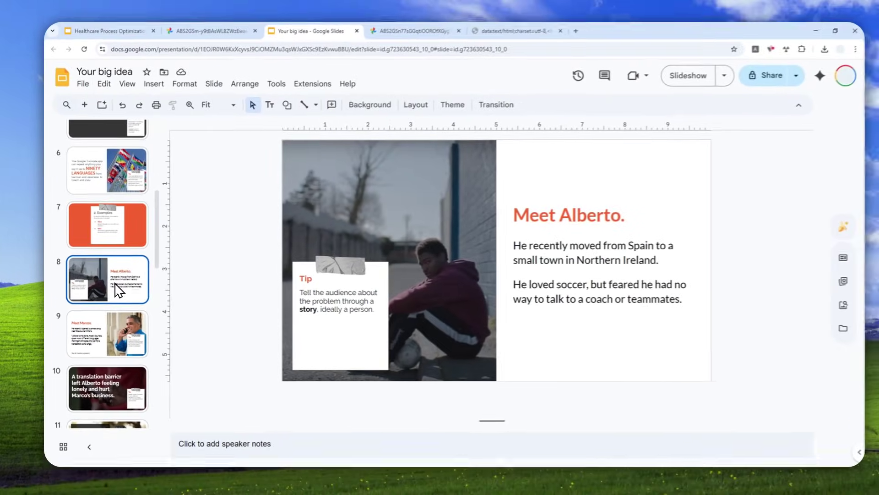
{"action": "scroll", "coordinate": [180, 257], "scroll_direction": "down", "scroll_amount": 3}
{"action": "left_click", "coordinate": [108, 276]}
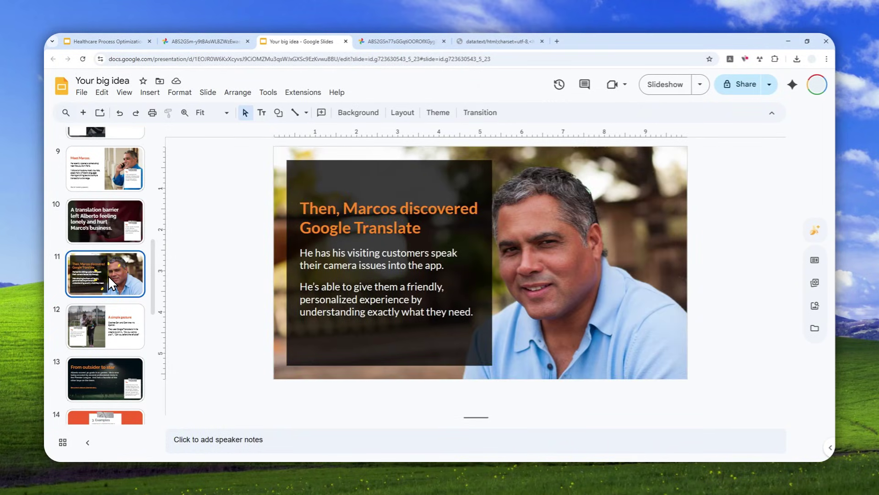
{"action": "scroll", "coordinate": [109, 287], "scroll_direction": "down", "scroll_amount": 3}
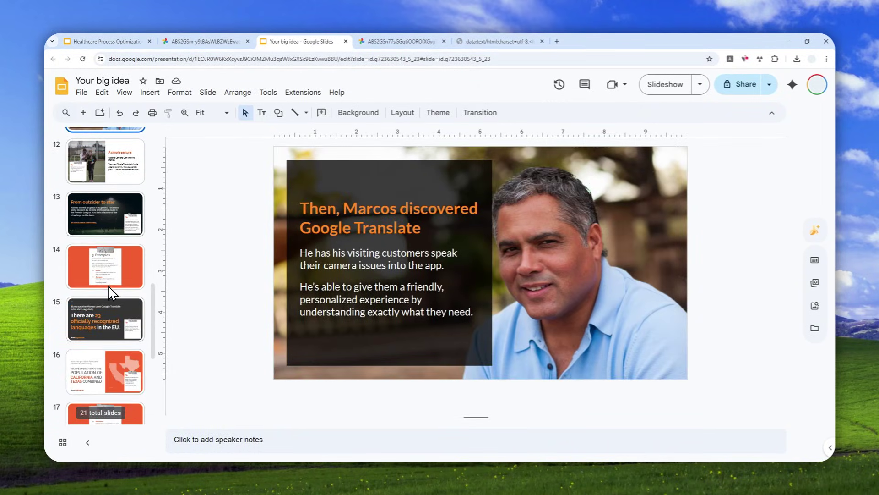
{"action": "left_click", "coordinate": [110, 280]}
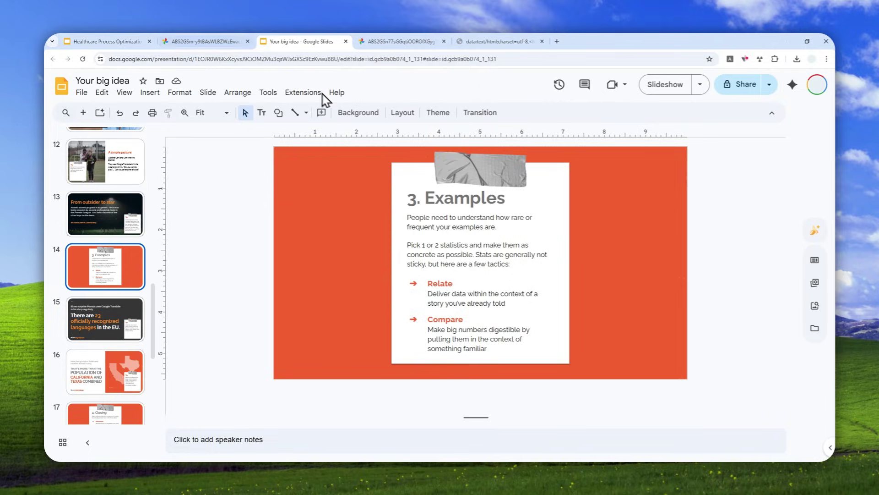
- Go to slides.google.com in a new browser tab
{"action": "left_click", "coordinate": [556, 42]}
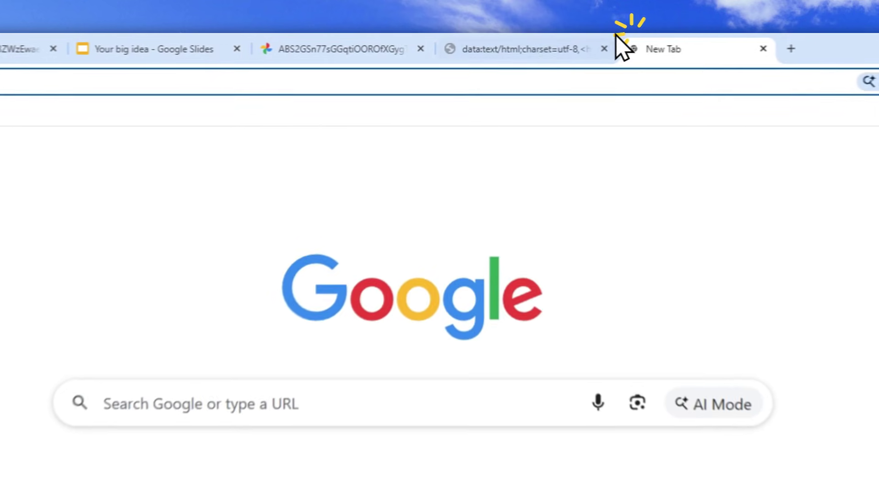
{"action": "type", "text": "slides.google.com"}
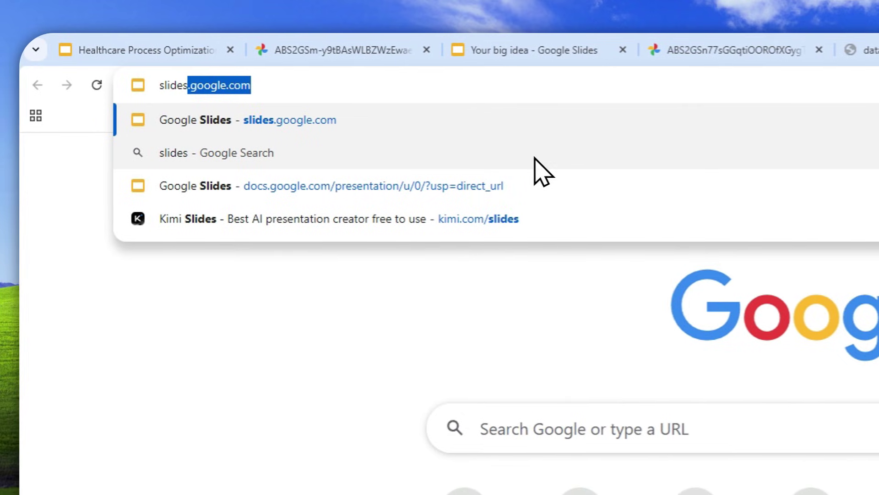
{"action": "left_click", "coordinate": [229, 120]}
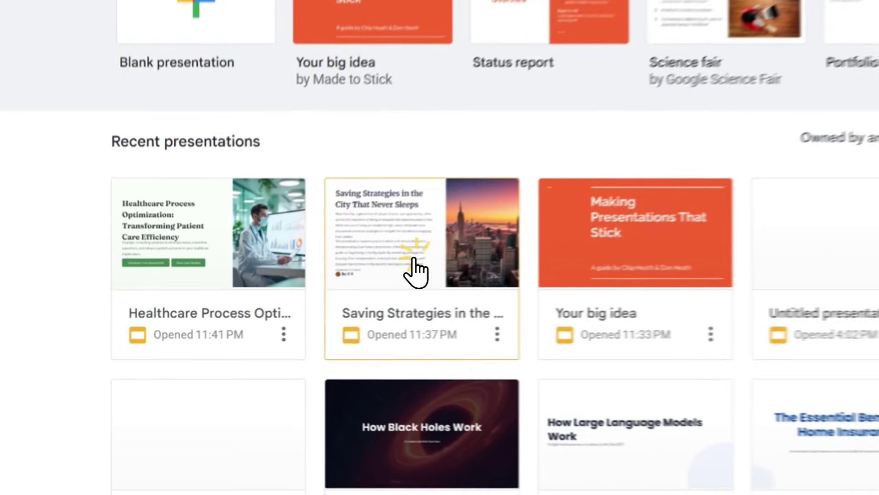
- Open the Saving Strategies deck, set Gemini's image generator to Infographic, and show the prompt text
{"action": "left_click", "coordinate": [306, 307]}
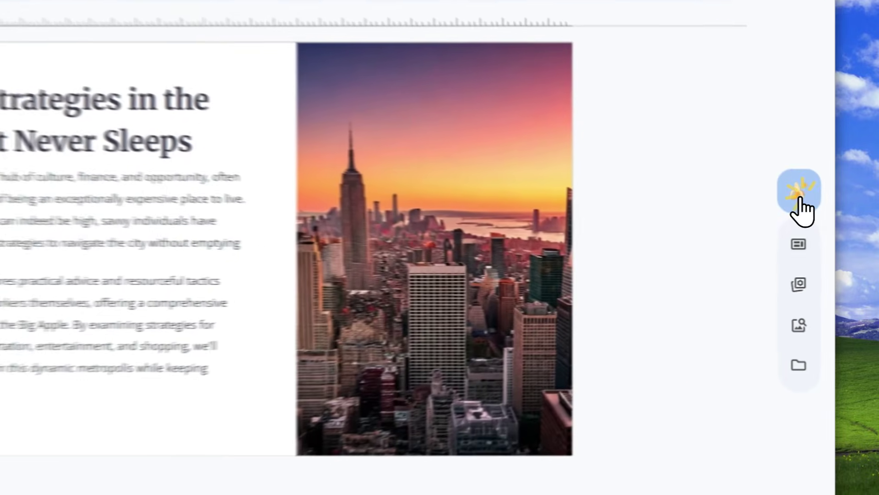
{"action": "left_click", "coordinate": [816, 231]}
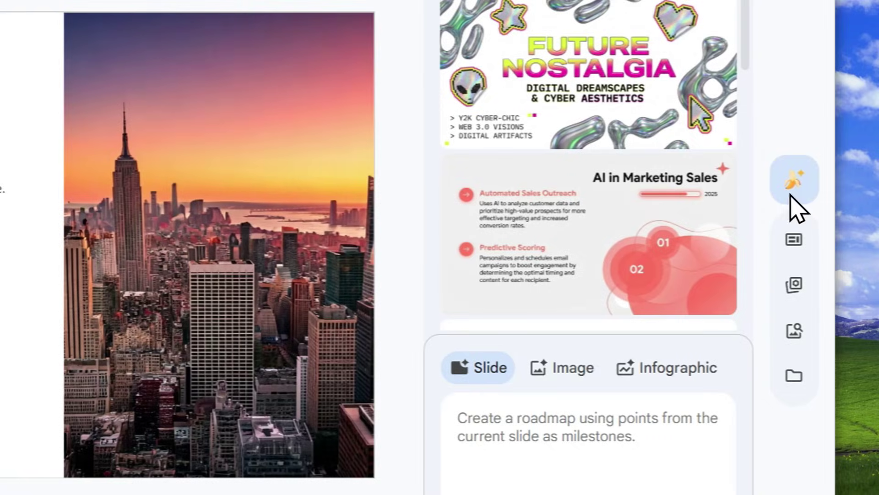
{"action": "left_click", "coordinate": [693, 359]}
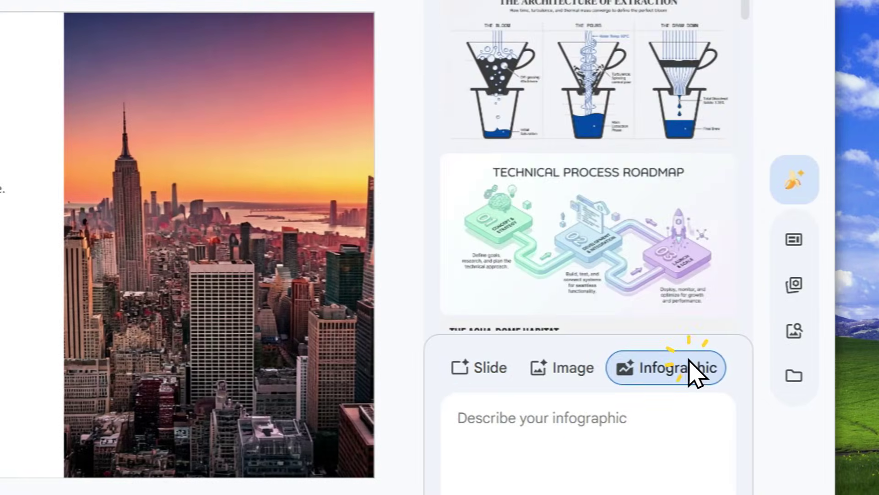
{"action": "left_click", "coordinate": [373, 15]}
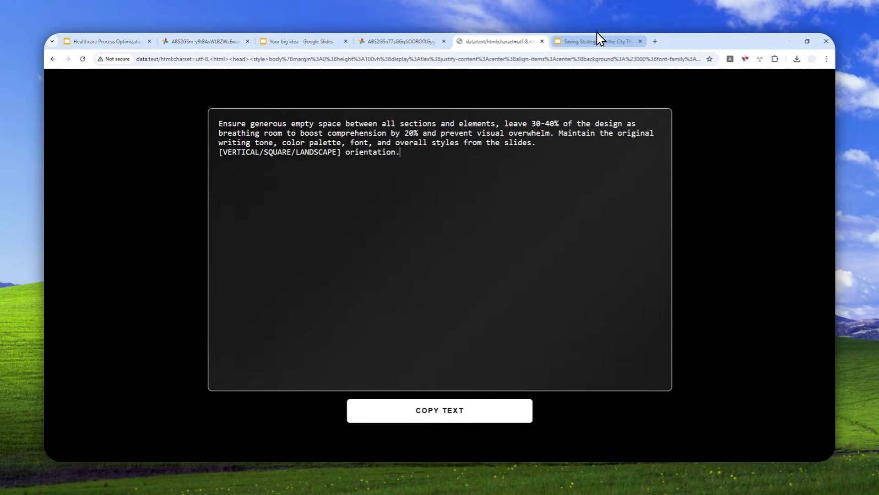
- Copy the prepared layout prompt and paste it into Gemini's infographic prompt box
{"action": "left_click", "coordinate": [597, 39]}
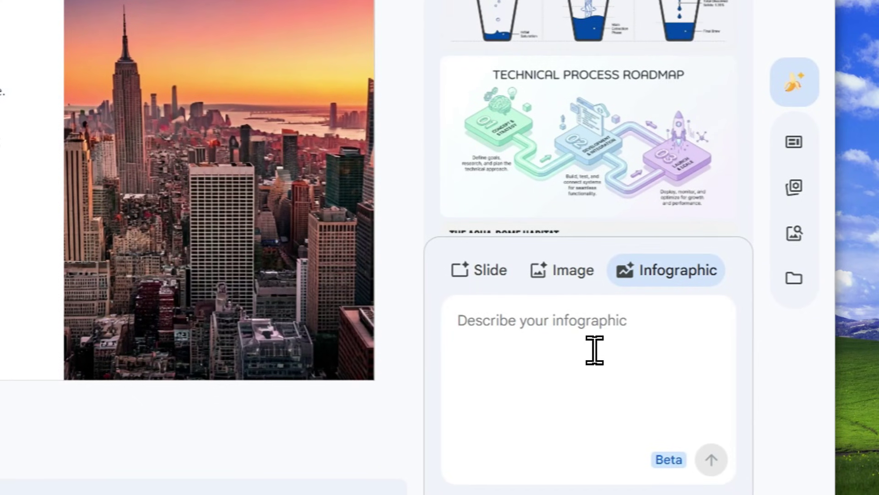
{"action": "left_click", "coordinate": [573, 351]}
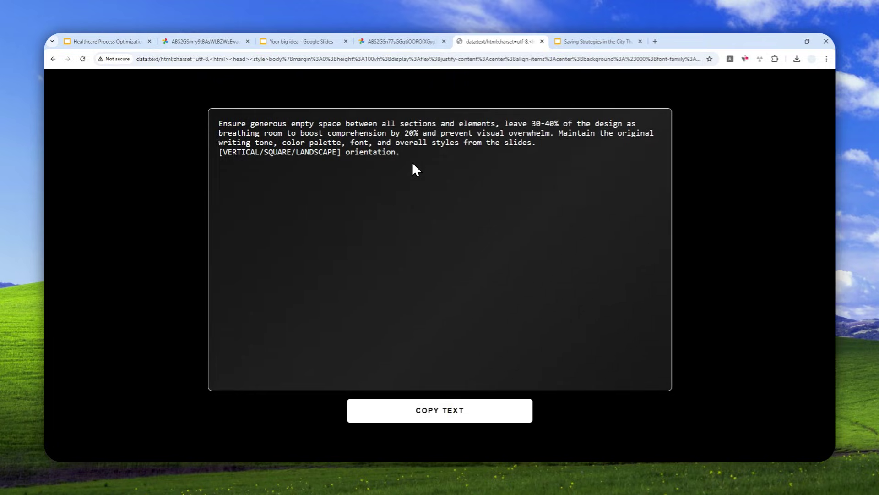
{"action": "left_click", "coordinate": [445, 410]}
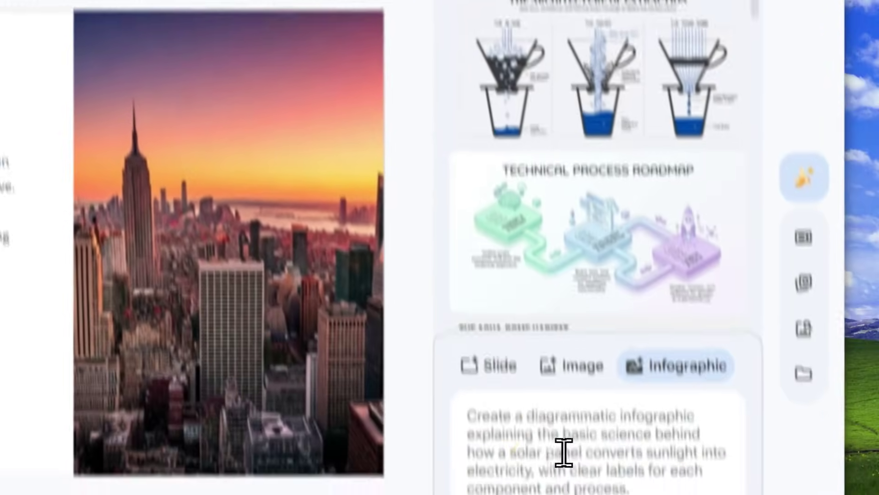
{"action": "right_click", "coordinate": [515, 350]}
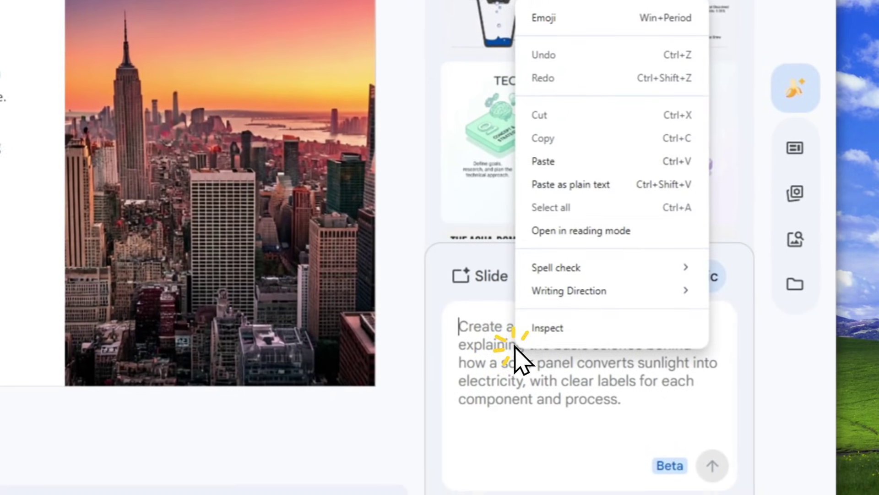
{"action": "left_click", "coordinate": [570, 145]}
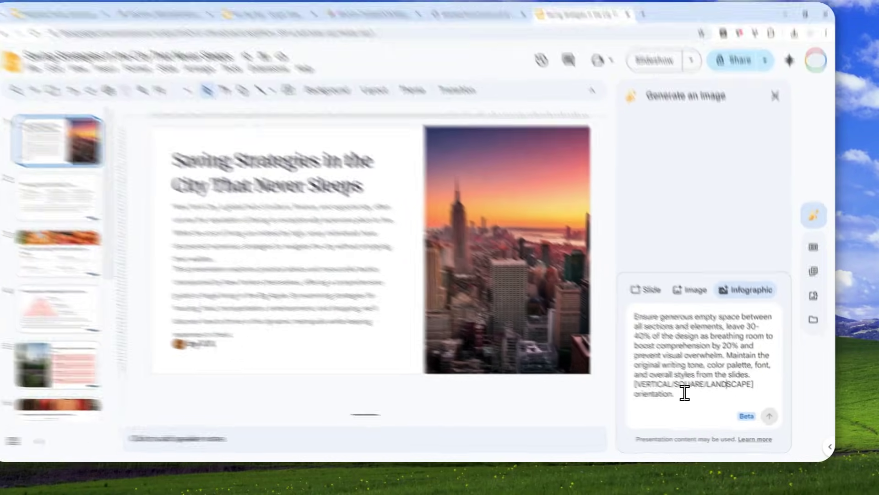
- Cut the orientation down to [VERTICAL] and submit the prompt to Gemini
{"action": "left_click_drag", "start_coordinate": [695, 390], "coordinate": [765, 389]}
{"action": "left_click_drag", "start_coordinate": [694, 329], "coordinate": [696, 329]}
{"action": "key", "text": "BackSpace"}
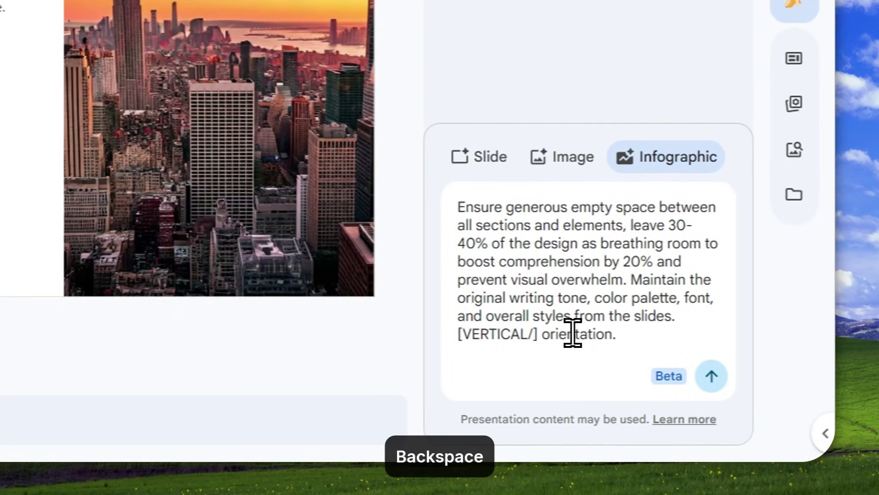
{"action": "key", "text": "BackSpace"}
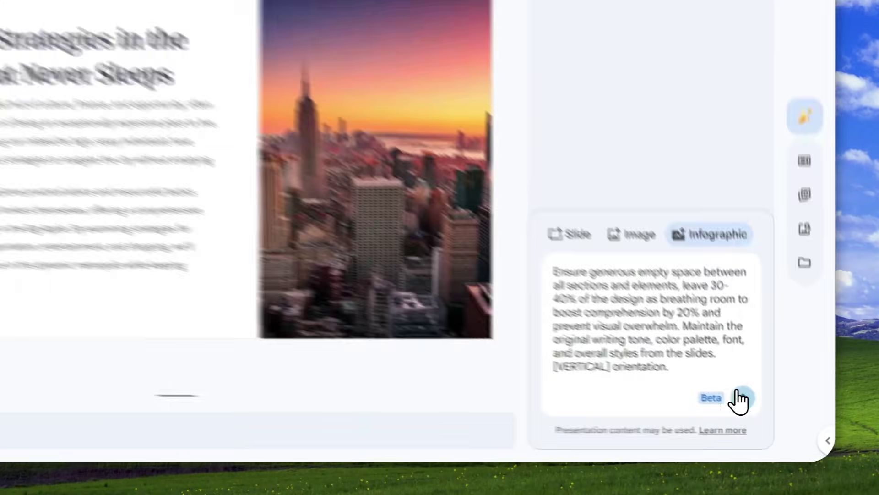
{"action": "left_click", "coordinate": [773, 418]}
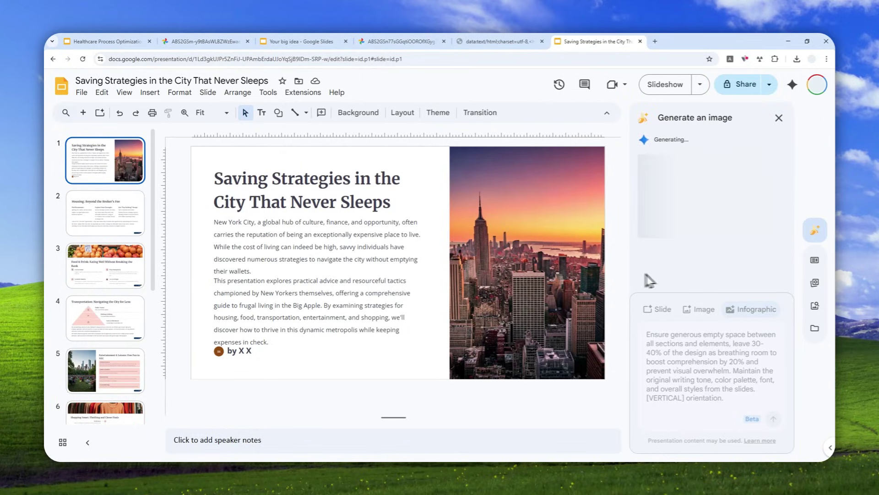
- Browse slide 5 and the Food Cost Comparison slide 7 while the infographic finishes generating
{"action": "scroll", "coordinate": [129, 263], "scroll_direction": "down", "scroll_amount": 3}
{"action": "left_click", "coordinate": [124, 208]}
{"action": "scroll", "coordinate": [126, 219], "scroll_direction": "down", "scroll_amount": 2}
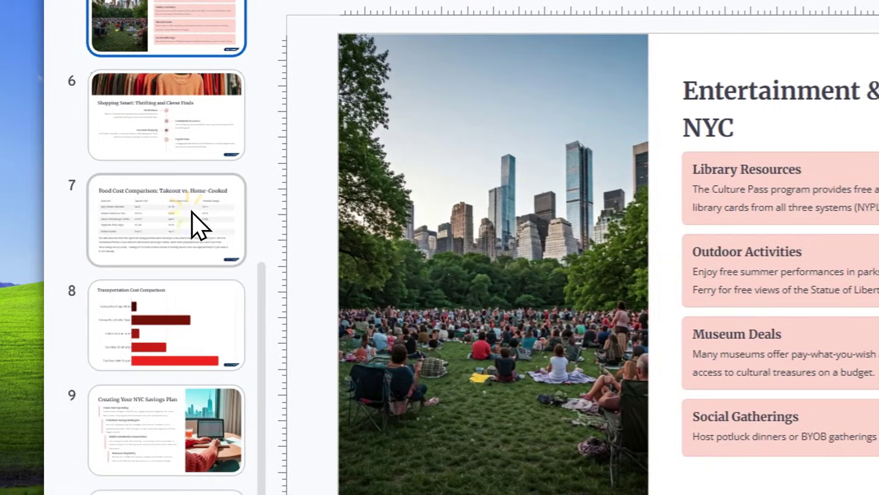
{"action": "left_click", "coordinate": [196, 223]}
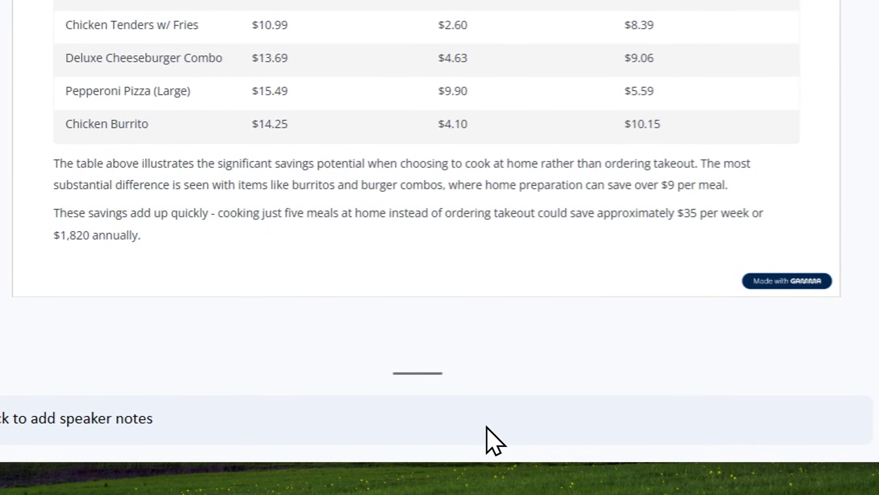
{"action": "left_click", "coordinate": [487, 426]}
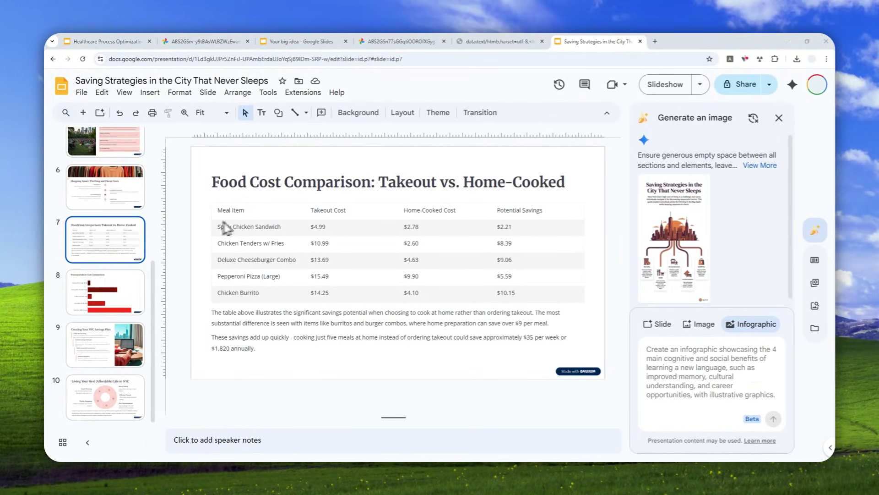
{"action": "scroll", "coordinate": [88, 239], "scroll_direction": "up", "scroll_amount": 5}
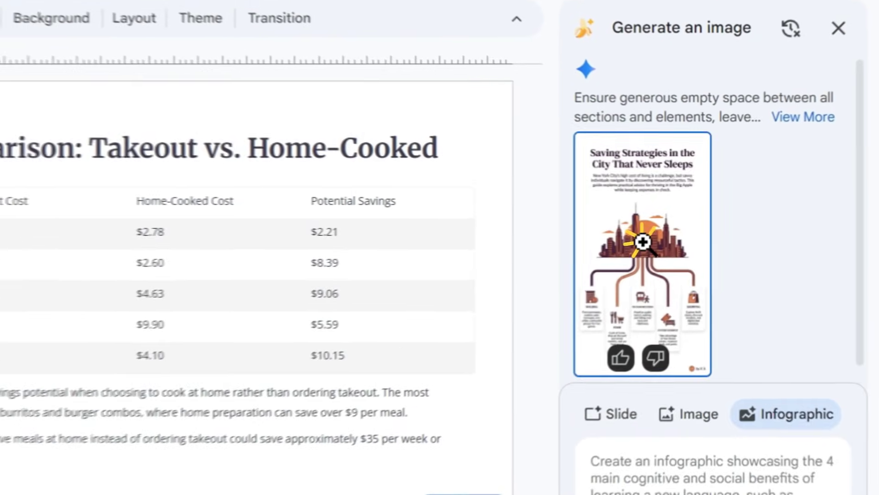
- Insert the generated vertical infographic on a new slide and open it full-size in a new tab
{"action": "left_click", "coordinate": [674, 238]}
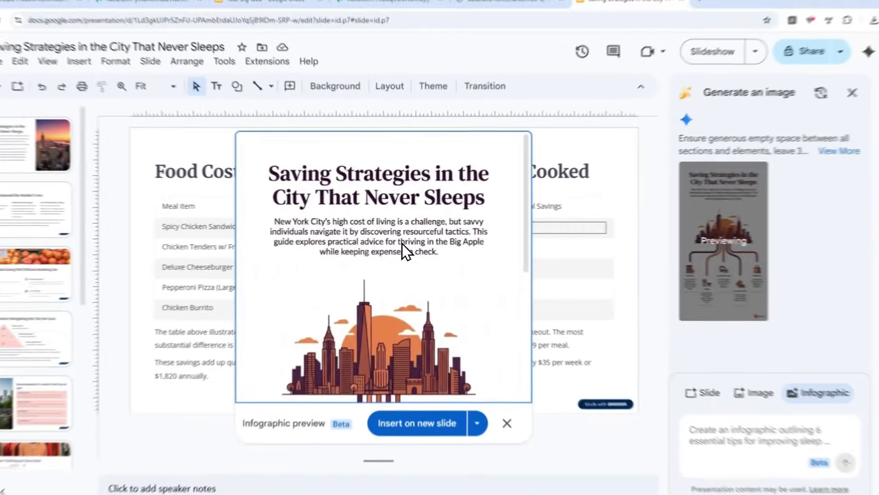
{"action": "scroll", "coordinate": [296, 266], "scroll_direction": "down", "scroll_amount": 5}
{"action": "scroll", "coordinate": [422, 261], "scroll_direction": "up", "scroll_amount": 10}
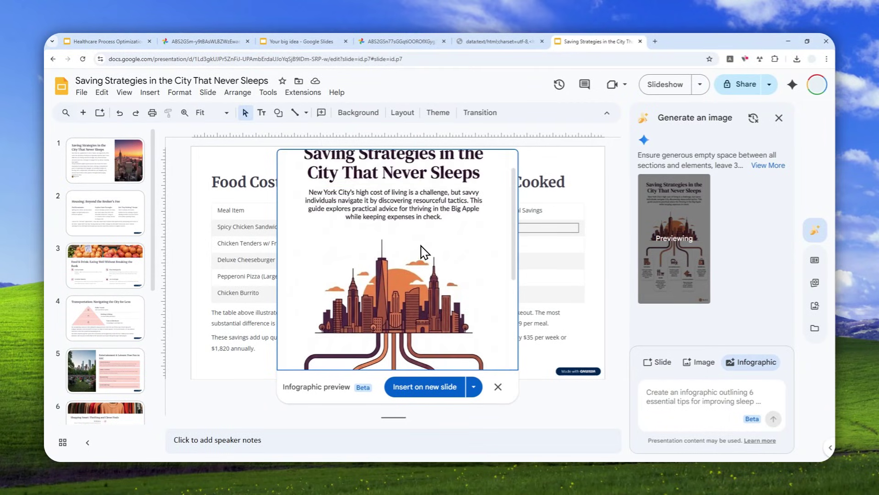
{"action": "scroll", "coordinate": [425, 244], "scroll_direction": "down", "scroll_amount": 15}
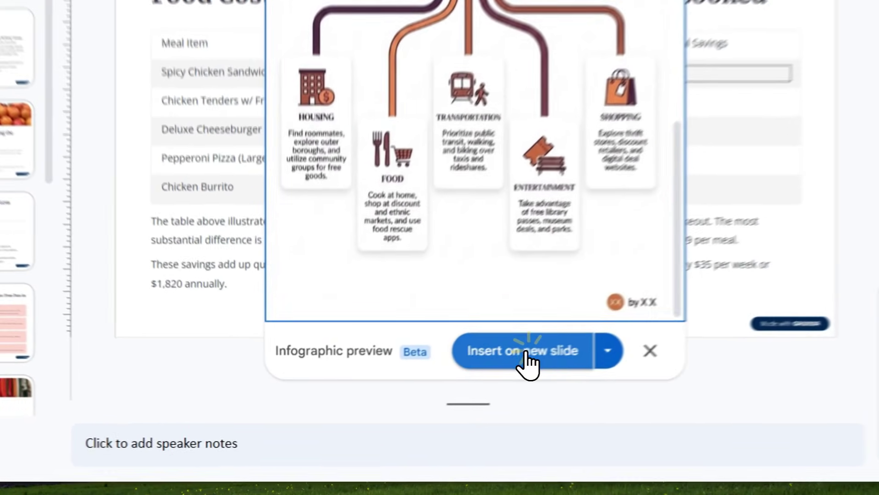
{"action": "left_click", "coordinate": [428, 387]}
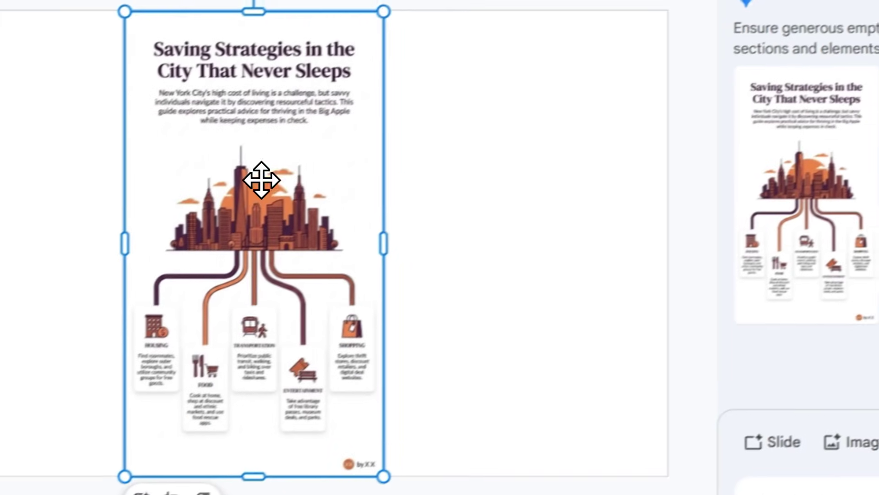
{"action": "right_click", "coordinate": [594, 13]}
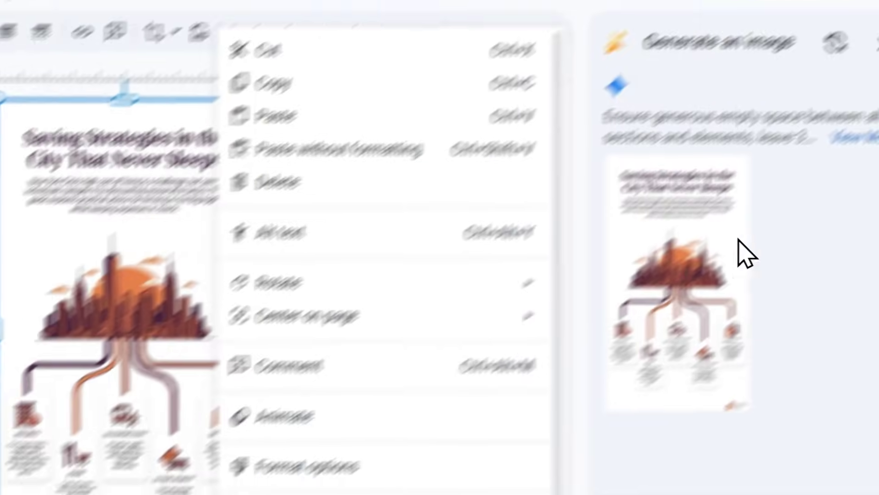
{"action": "right_click", "coordinate": [822, 162]}
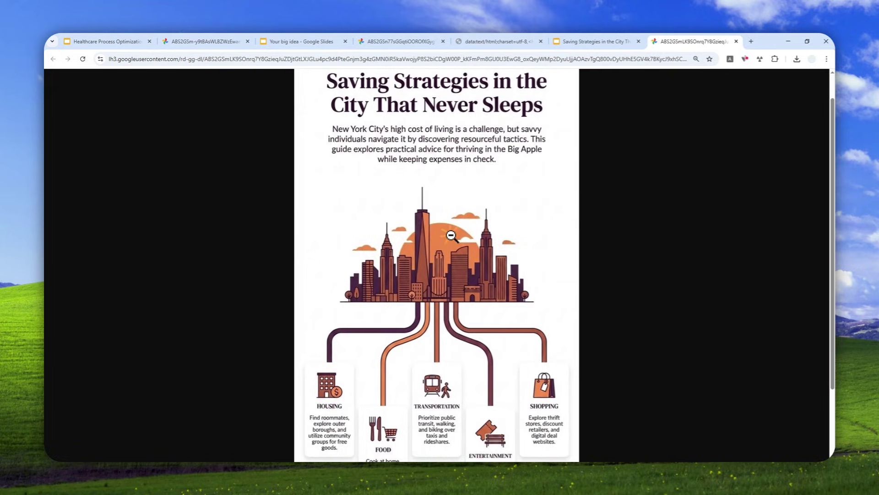
- Fit the full-size infographic to the window, then show the Saving Strategies title slide
{"action": "left_click", "coordinate": [452, 235]}
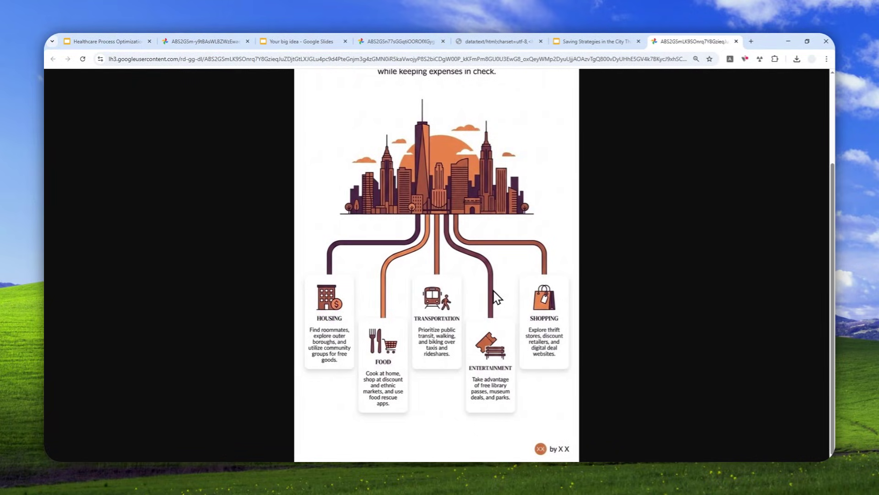
{"action": "scroll", "coordinate": [513, 265], "scroll_direction": "up", "scroll_amount": 3}
{"action": "left_click", "coordinate": [590, 42]}
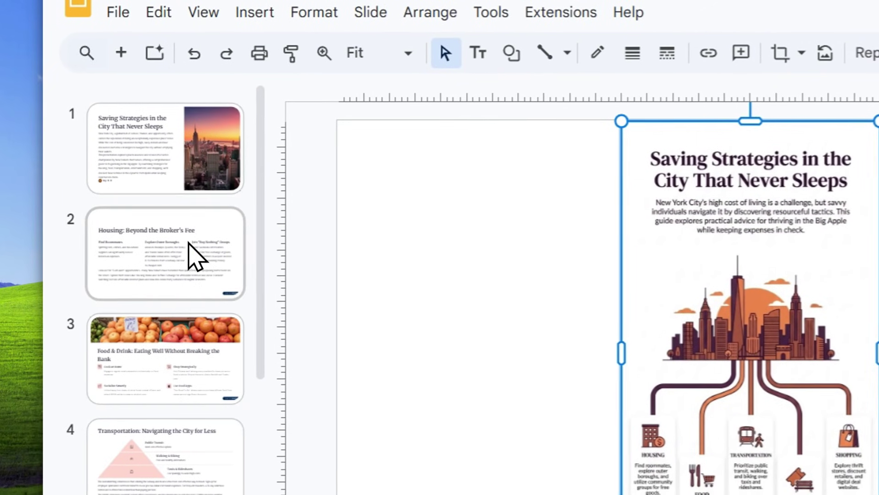
{"action": "left_click", "coordinate": [193, 156]}
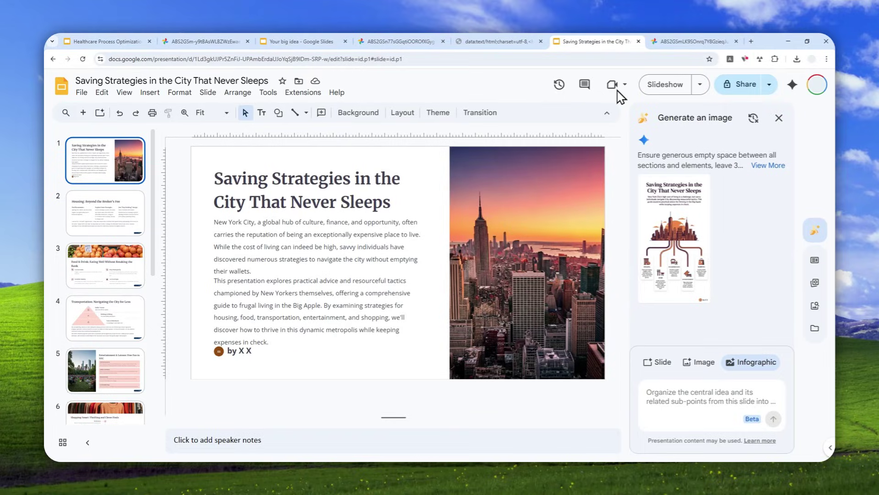
- Compare the Saving Strategies, Making Presentations That Stick and Healthcare infographics, then return to the deck
{"action": "left_click", "coordinate": [672, 36]}
{"action": "scroll", "coordinate": [586, 114], "scroll_direction": "down", "scroll_amount": 2}
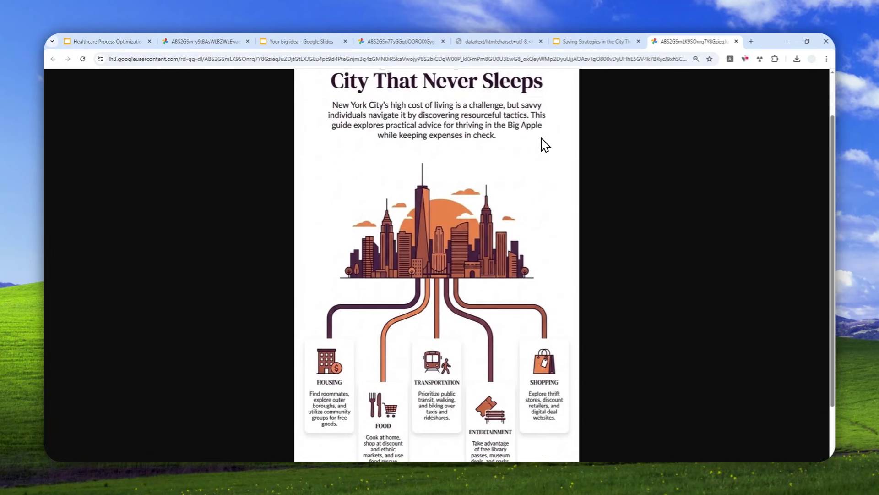
{"action": "scroll", "coordinate": [541, 144], "scroll_direction": "up", "scroll_amount": 2}
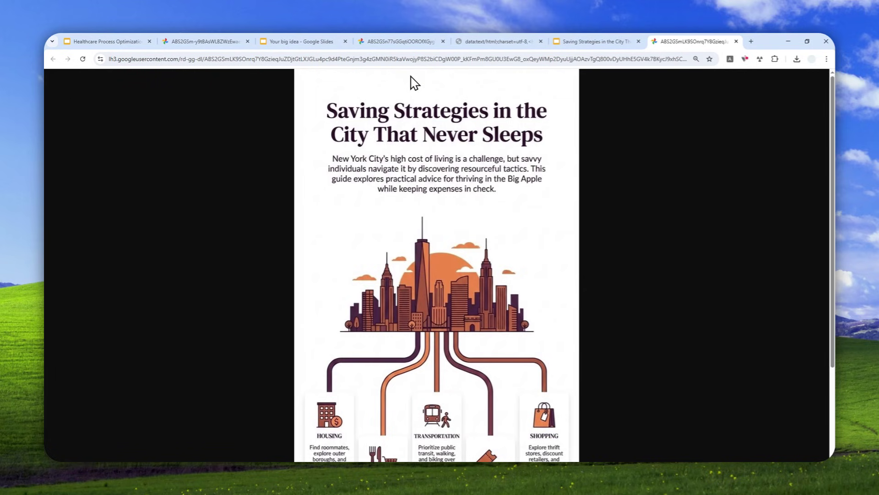
{"action": "left_click", "coordinate": [395, 40]}
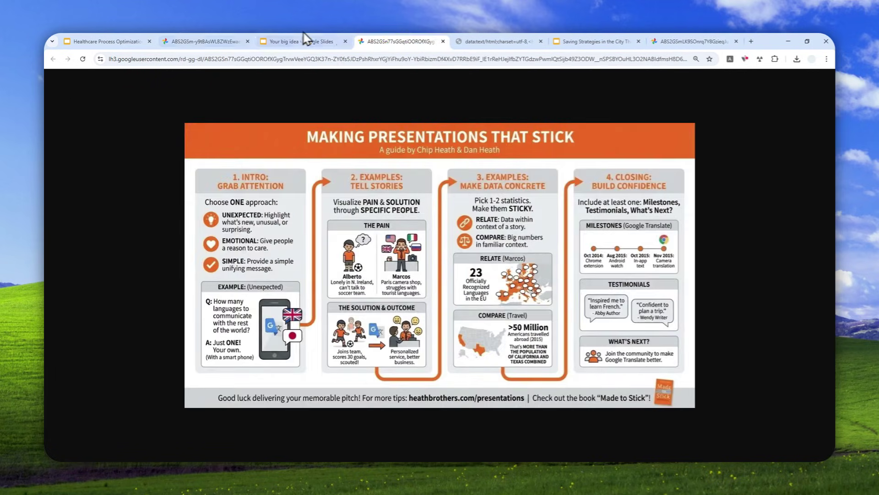
{"action": "left_click", "coordinate": [210, 39]}
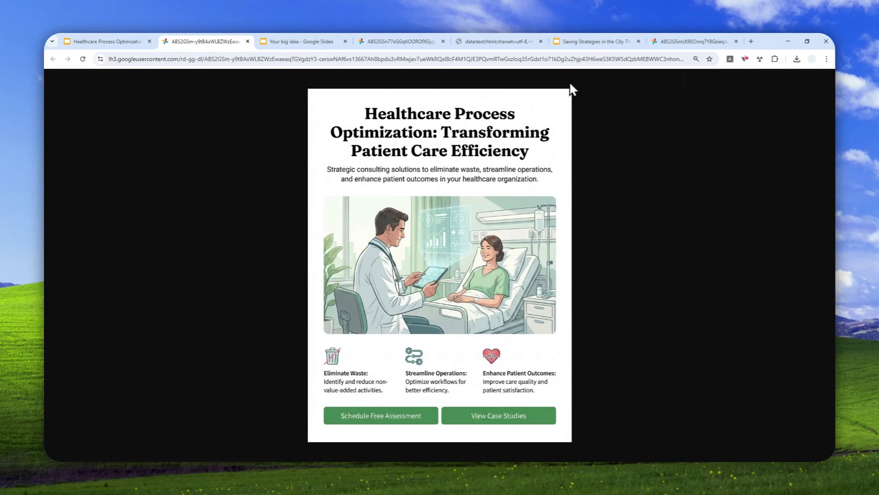
{"action": "left_click", "coordinate": [684, 39]}
{"action": "left_click", "coordinate": [616, 39]}
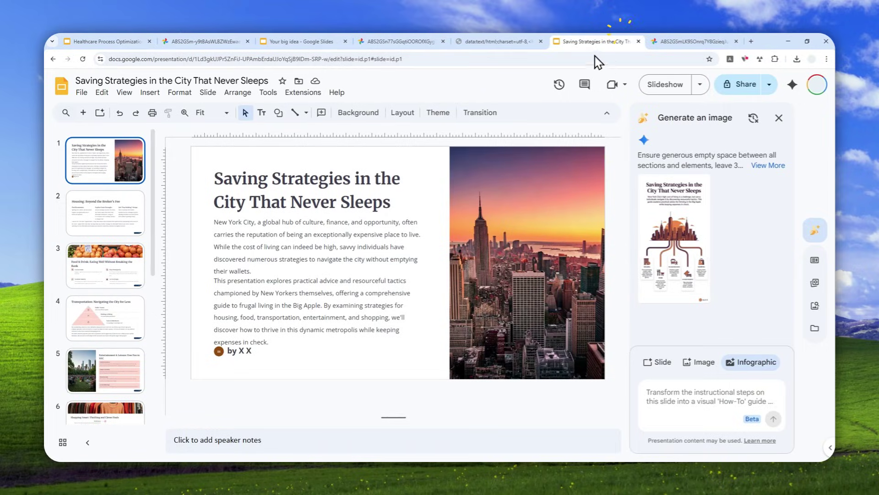